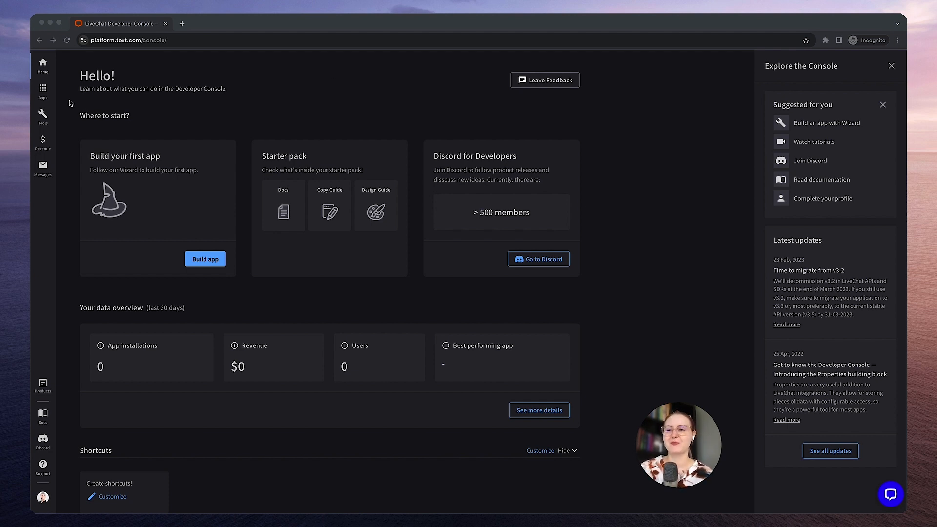
Step: Create a new app named application-deployment-netlify for the LiveChat product
{"action": "left_click", "coordinate": [87, 101]}
{"action": "left_click", "coordinate": [42, 90]}
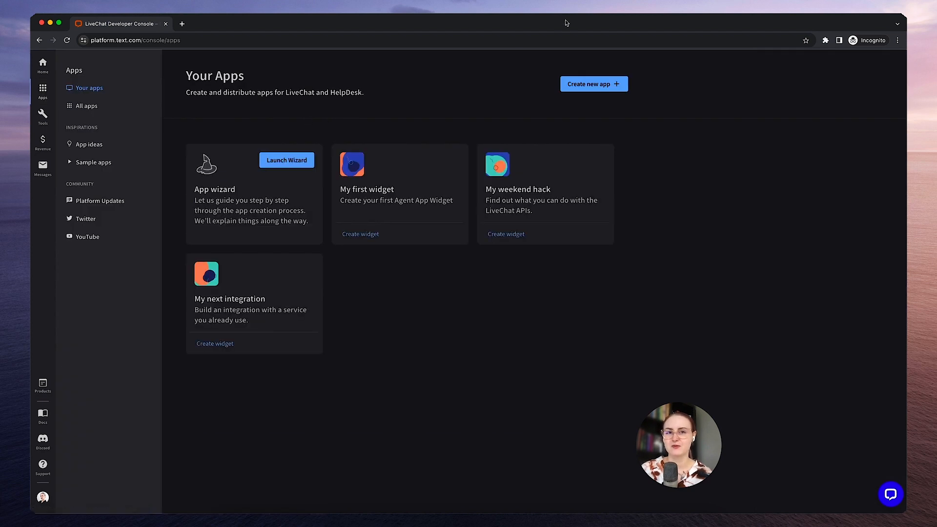
{"action": "left_click", "coordinate": [629, 118]}
{"action": "left_click", "coordinate": [602, 87]}
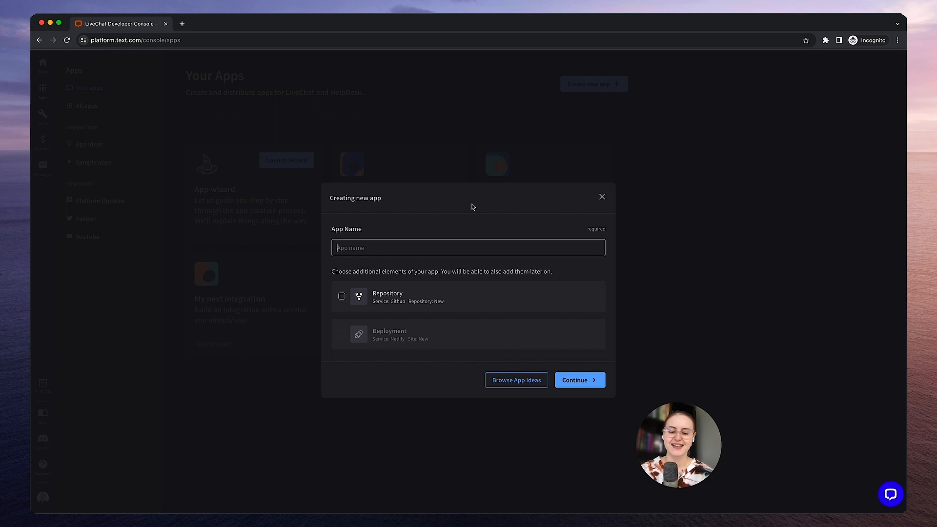
{"action": "type", "text": "application"}
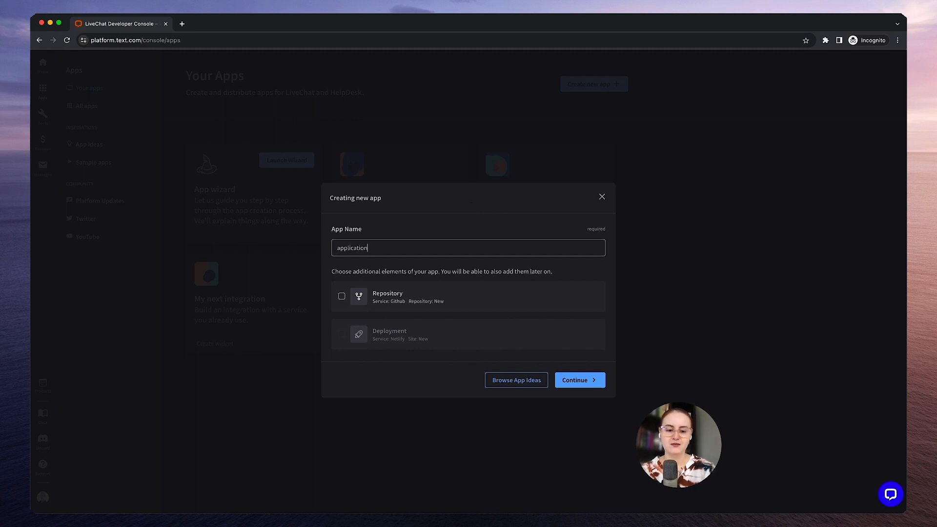
{"action": "type", "text": "-deployment-netlify"}
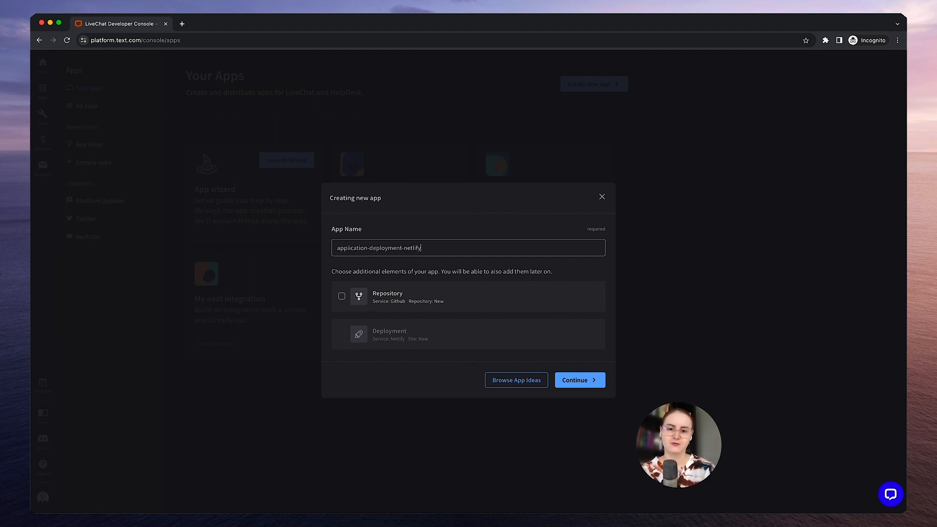
{"action": "left_click", "coordinate": [585, 385]}
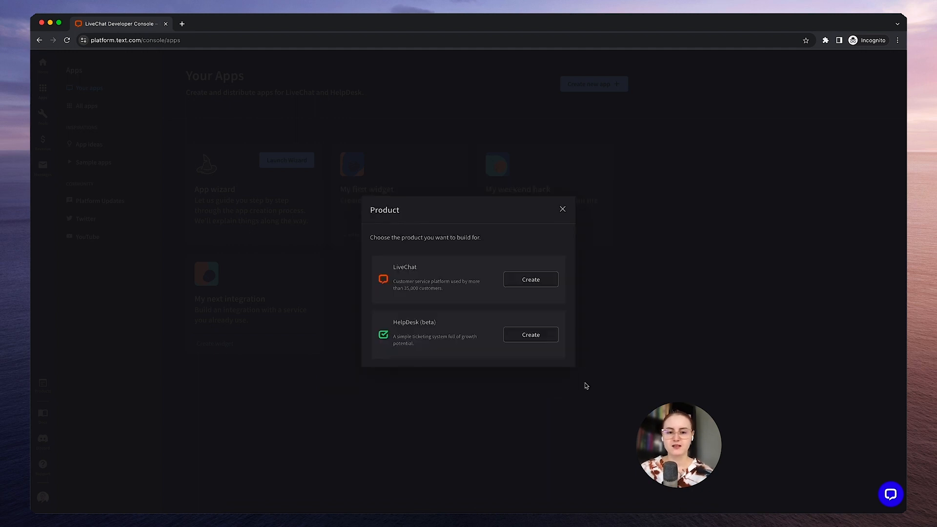
{"action": "left_click", "coordinate": [525, 282]}
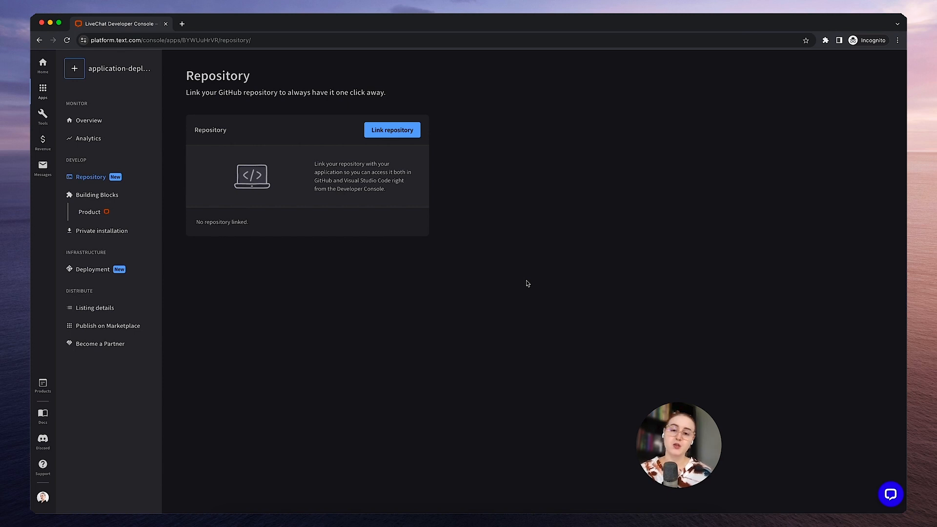
Step: Link a new GitHub repository named application-deployment-netlify to the app, using the Fullstack Next.js app template
{"action": "left_click", "coordinate": [391, 130]}
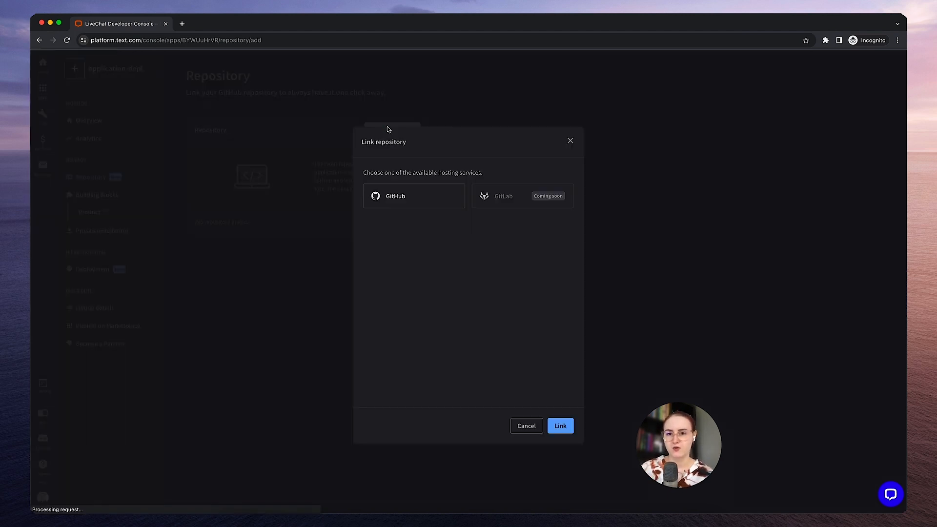
{"action": "left_click", "coordinate": [418, 201]}
{"action": "left_click", "coordinate": [429, 263]}
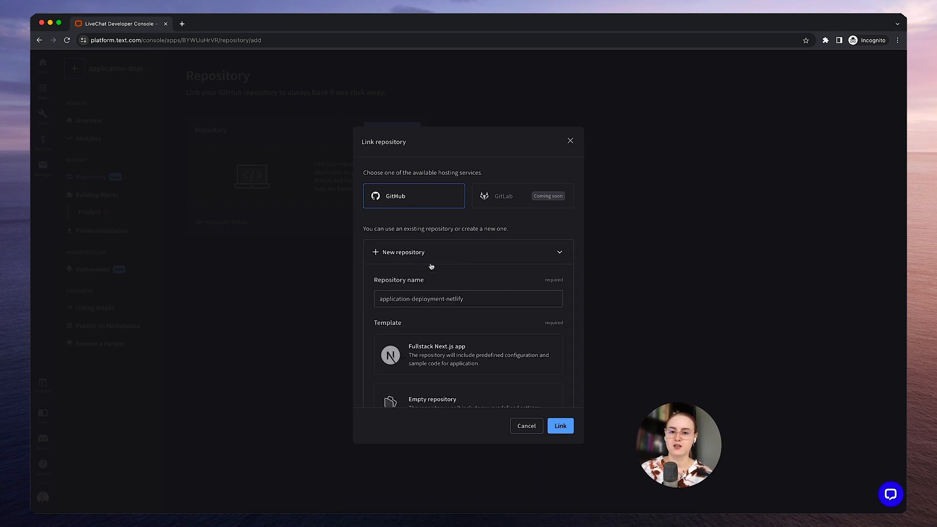
{"action": "scroll", "coordinate": [467, 334], "scroll_direction": "down", "scroll_amount": 2}
{"action": "left_click", "coordinate": [479, 326]}
{"action": "scroll", "coordinate": [528, 364], "scroll_direction": "down", "scroll_amount": 2}
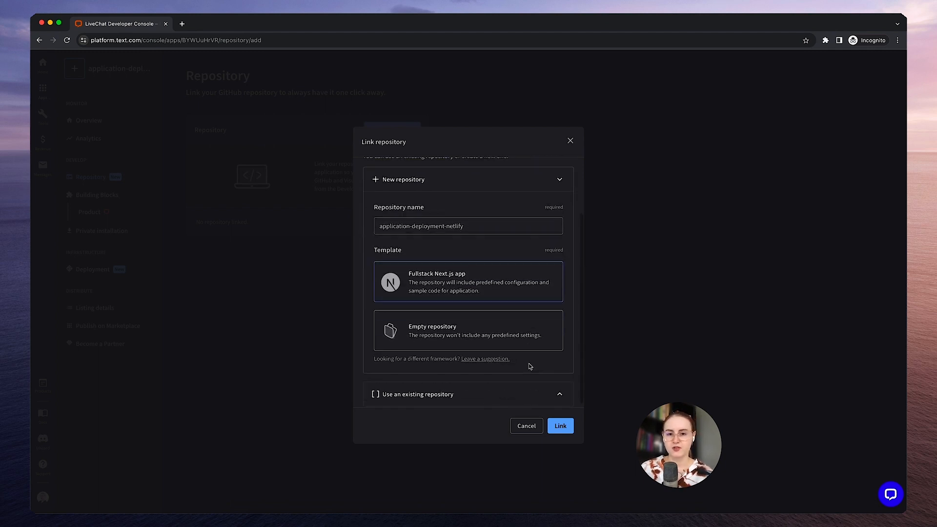
{"action": "left_click", "coordinate": [561, 427]}
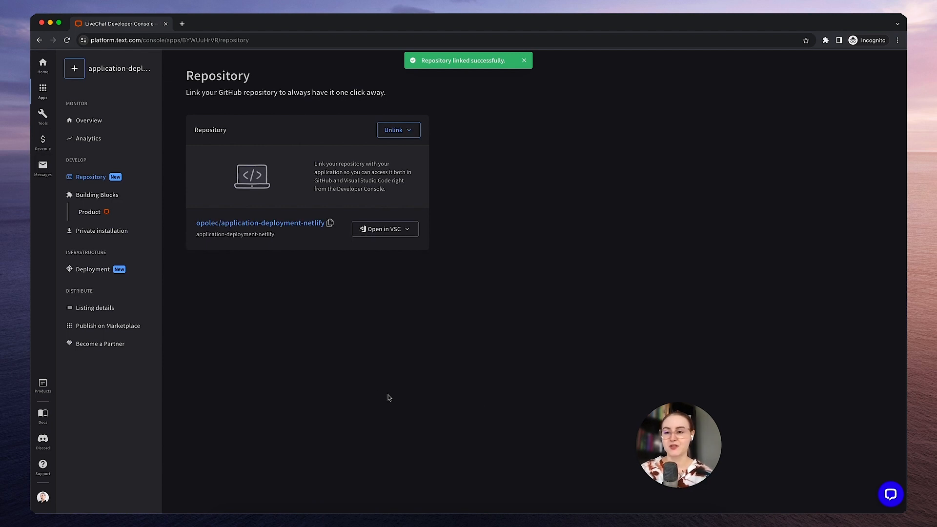
Step: Choose Netlify as the app's deployment service and authorize the Developer Console to access the Netlify account
{"action": "left_click", "coordinate": [93, 270]}
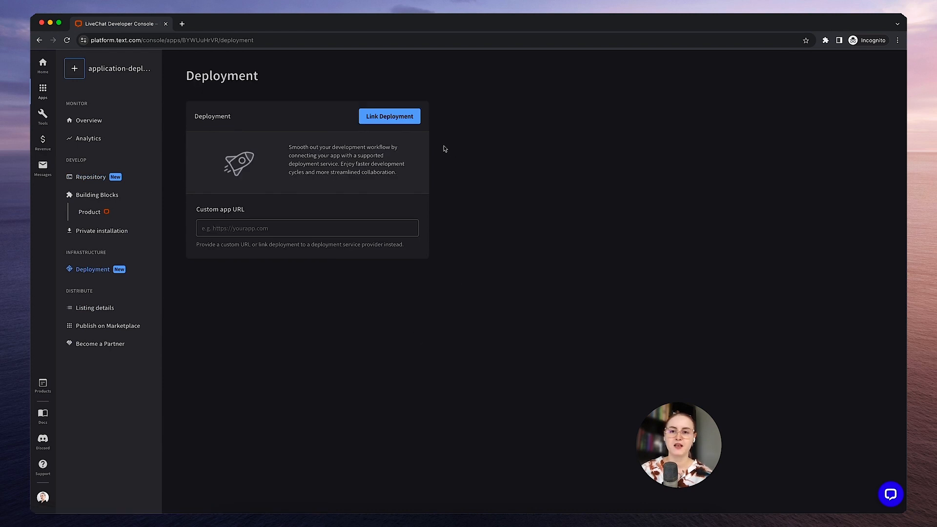
{"action": "left_click", "coordinate": [402, 122]}
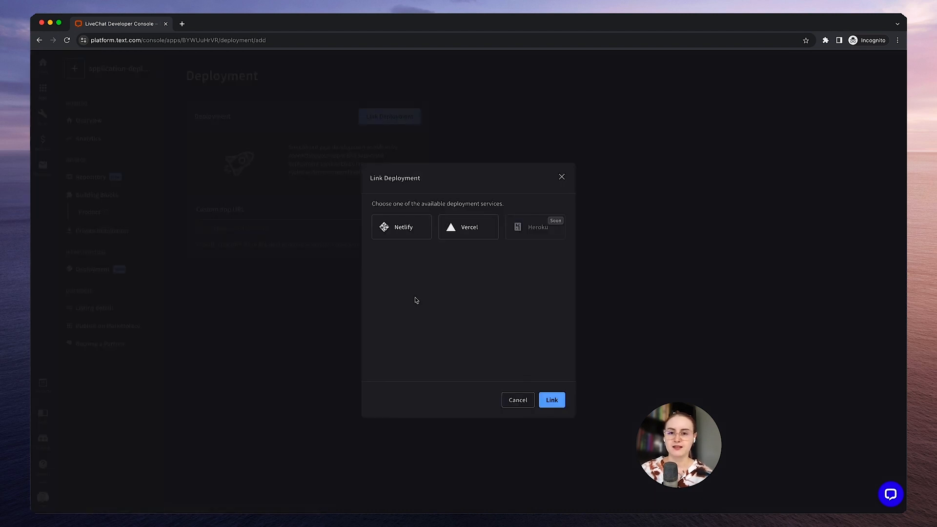
{"action": "left_click", "coordinate": [403, 230]}
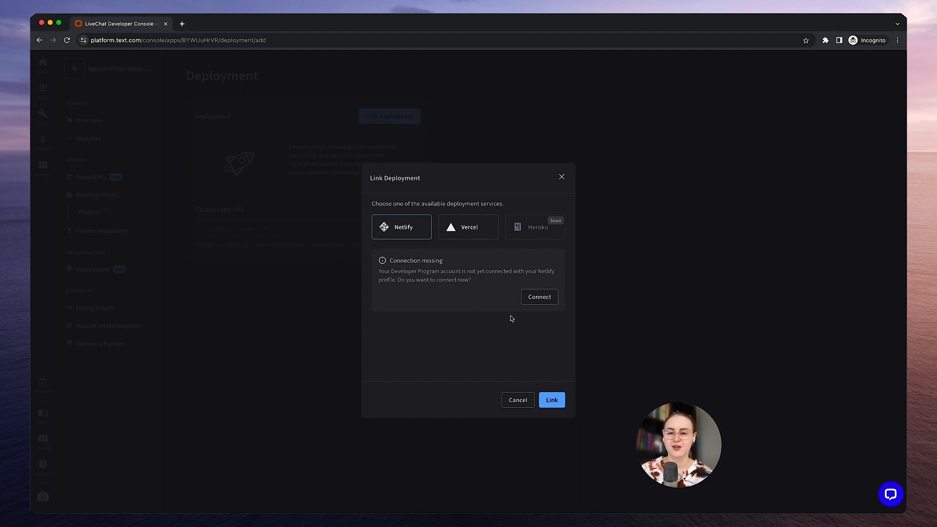
{"action": "left_click", "coordinate": [533, 301]}
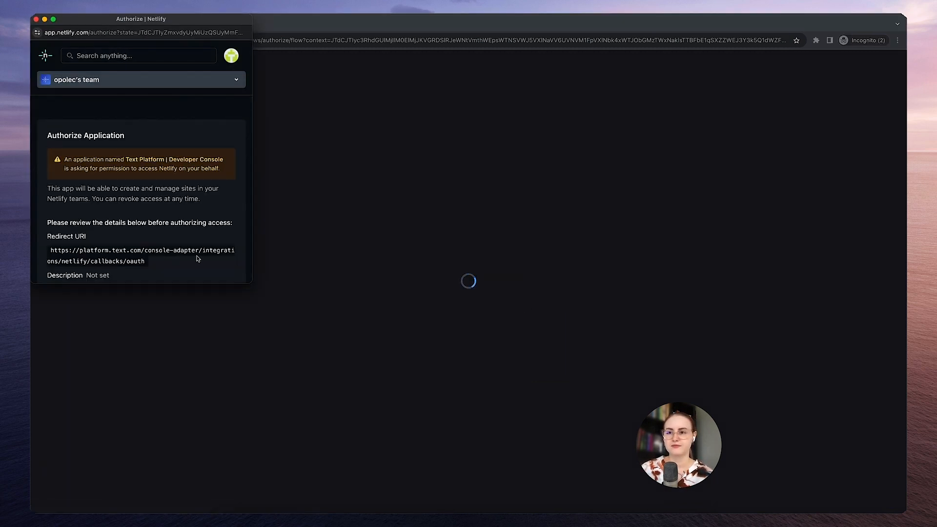
{"action": "scroll", "coordinate": [198, 258], "scroll_direction": "down", "scroll_amount": 5}
{"action": "left_click", "coordinate": [167, 134]}
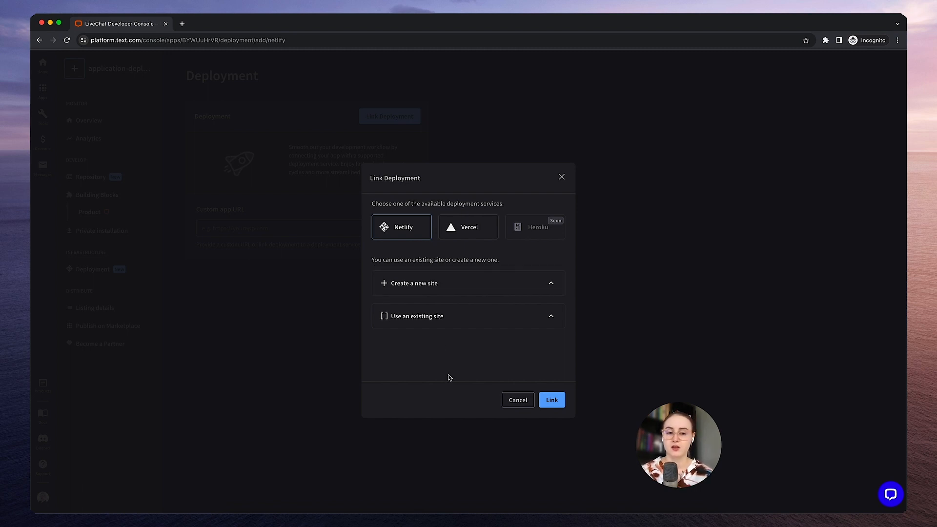
Step: Create a new Netlify site named application-deployment-netlify and link it as the app's deployment
{"action": "left_click", "coordinate": [501, 324]}
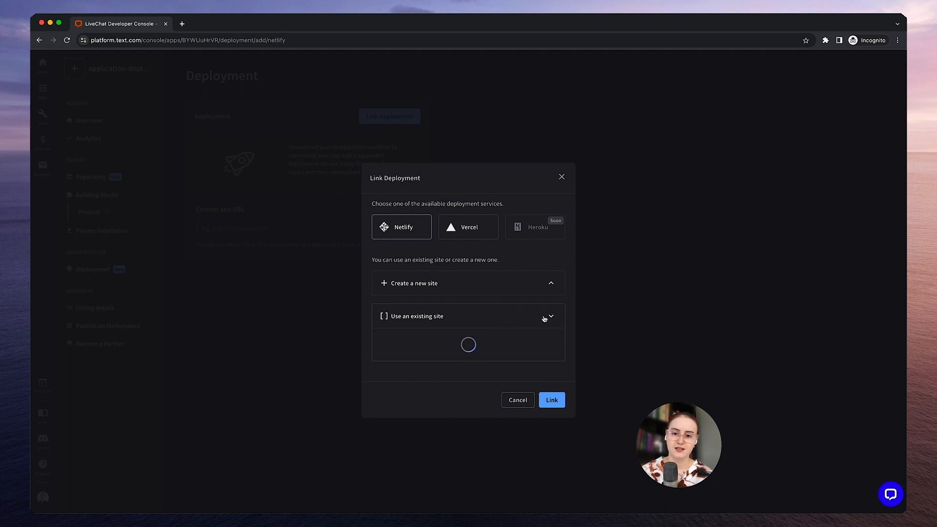
{"action": "left_click", "coordinate": [524, 288]}
{"action": "left_click", "coordinate": [510, 328]}
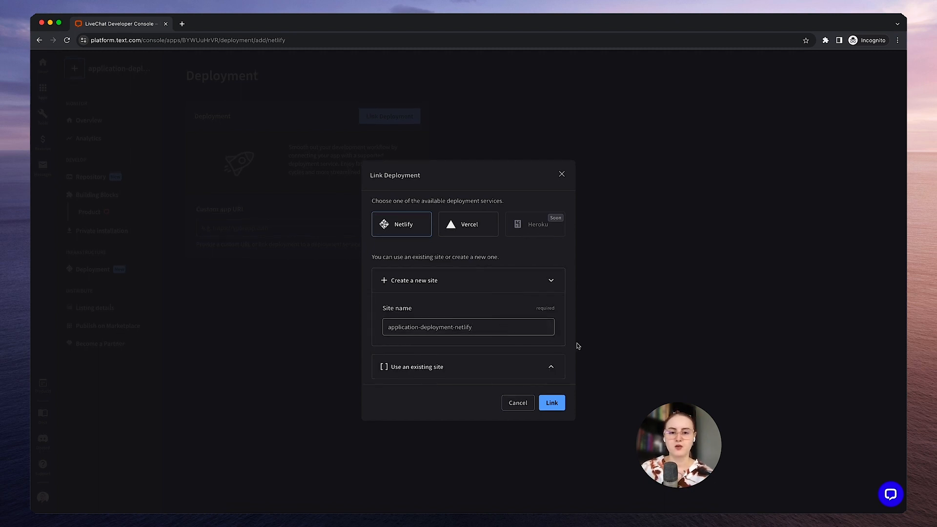
{"action": "left_click", "coordinate": [551, 407]}
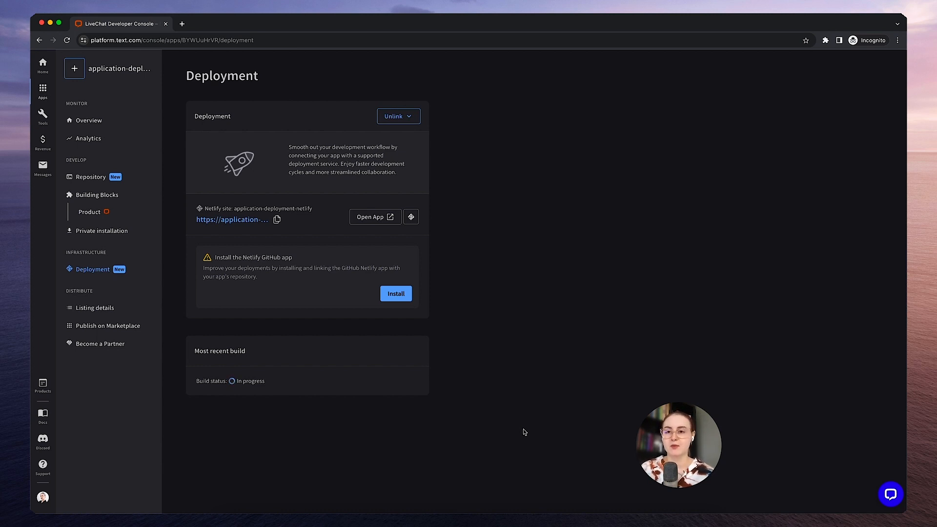
Step: Install the Netlify GitHub app on the personal GitHub account with access to all repositories
{"action": "triple_click", "coordinate": [252, 257]}
{"action": "left_click", "coordinate": [272, 285]}
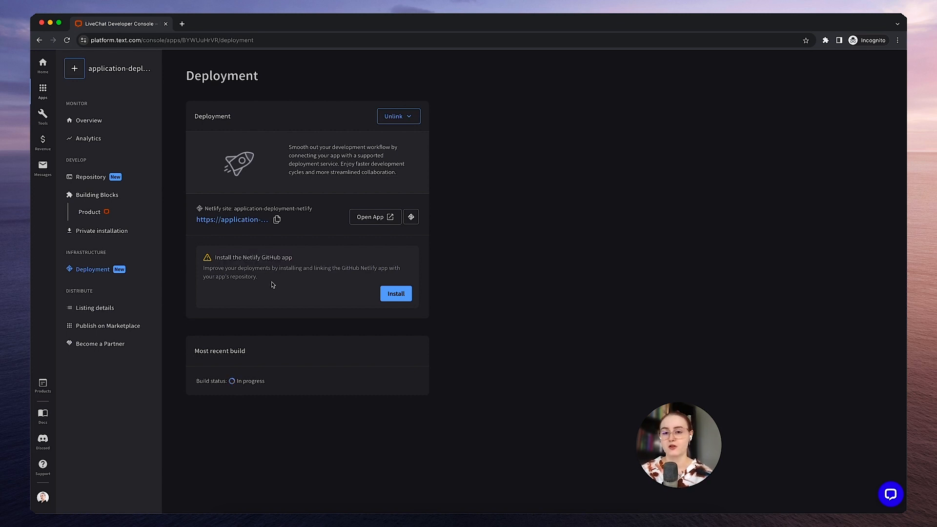
{"action": "left_click", "coordinate": [394, 295]}
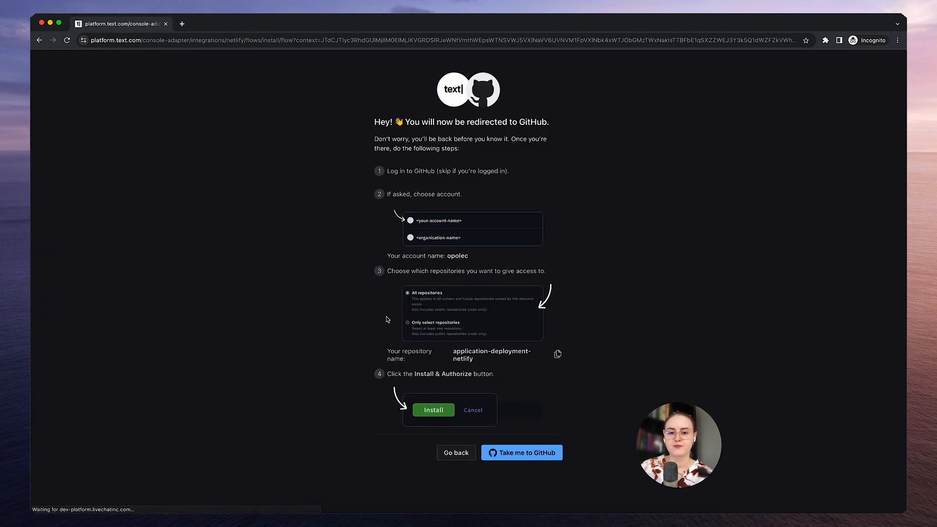
{"action": "left_click", "coordinate": [508, 453]}
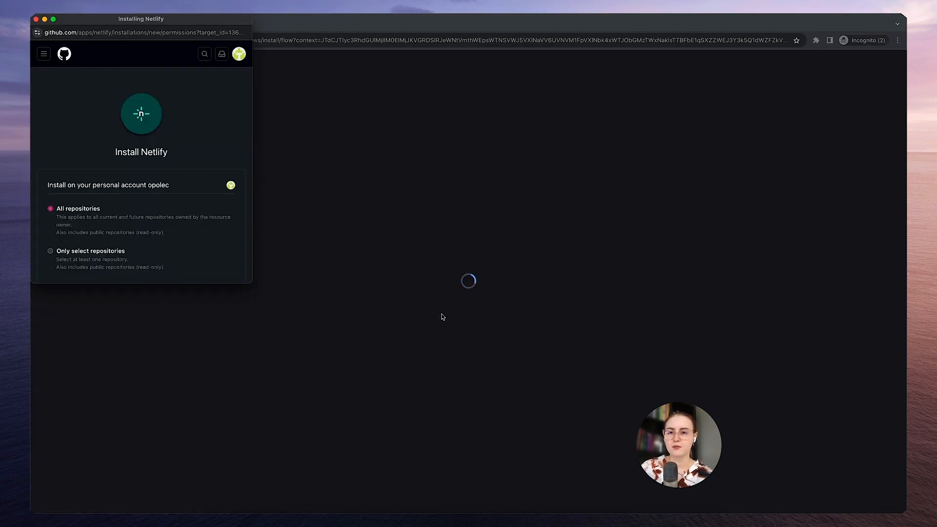
{"action": "scroll", "coordinate": [231, 260], "scroll_direction": "down", "scroll_amount": 4}
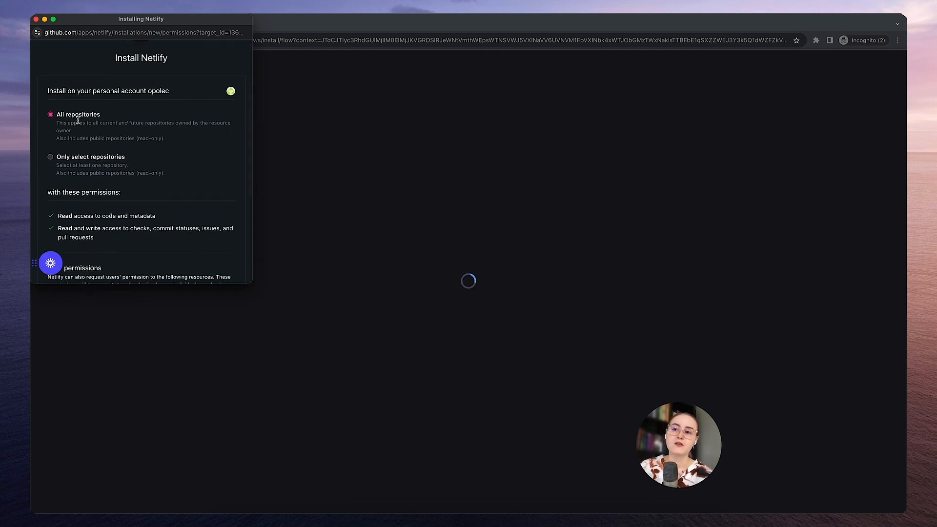
{"action": "scroll", "coordinate": [171, 146], "scroll_direction": "down", "scroll_amount": 6}
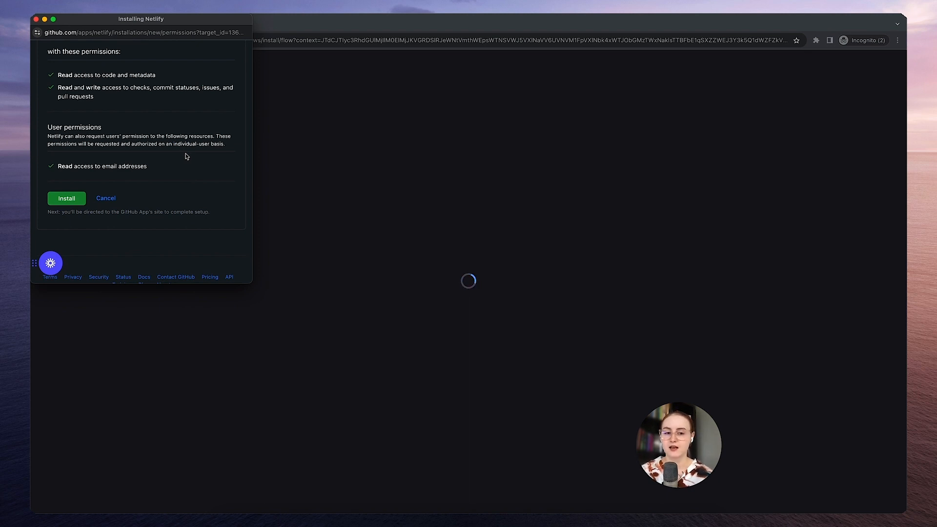
{"action": "left_click", "coordinate": [70, 200]}
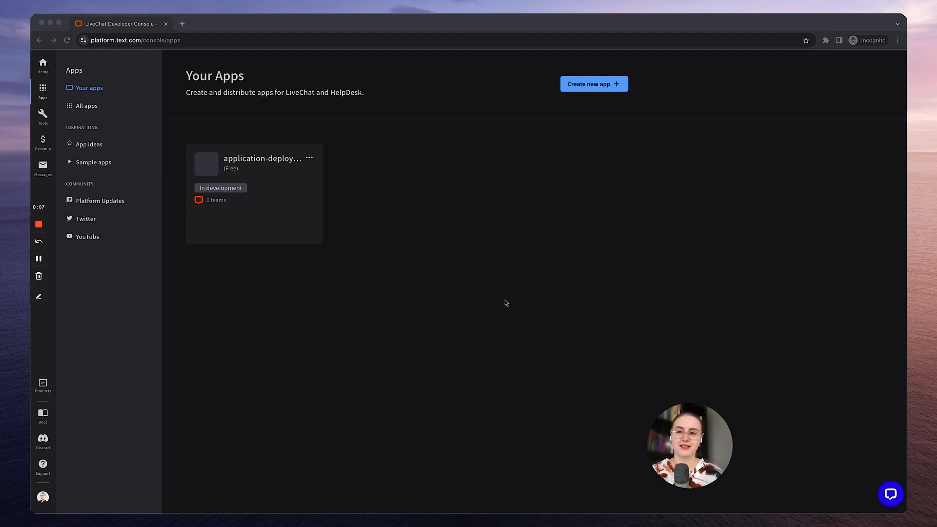
Step: Create a second app named application-deploy-vercel for the LiveChat product
{"action": "left_click", "coordinate": [592, 81]}
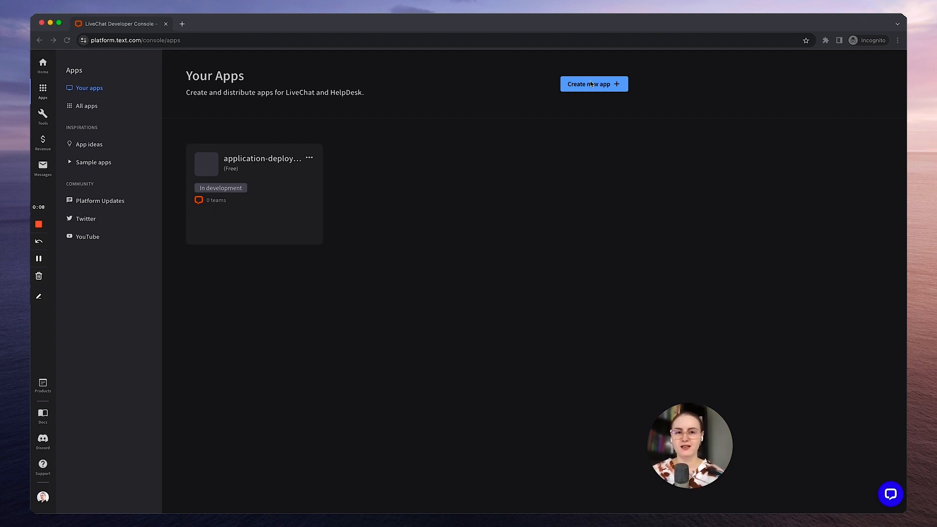
{"action": "left_click", "coordinate": [603, 84]}
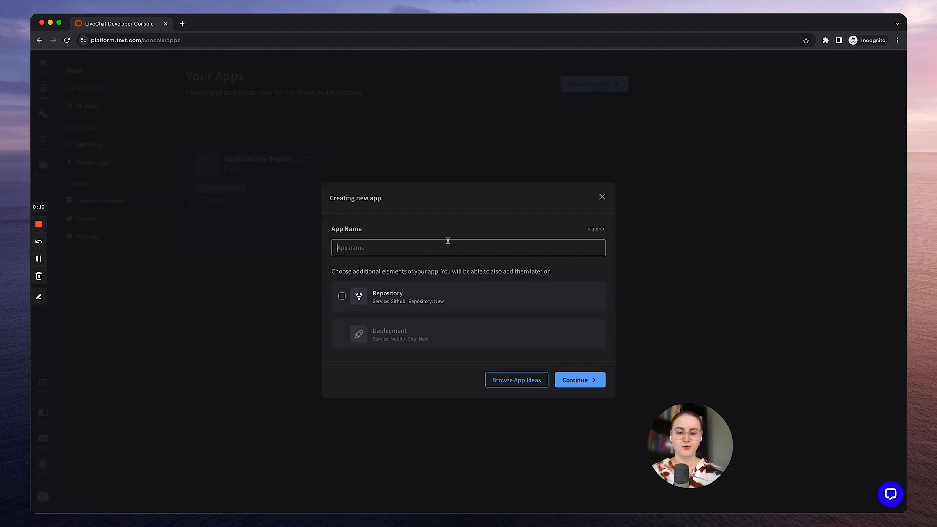
{"action": "type", "text": "appica"}
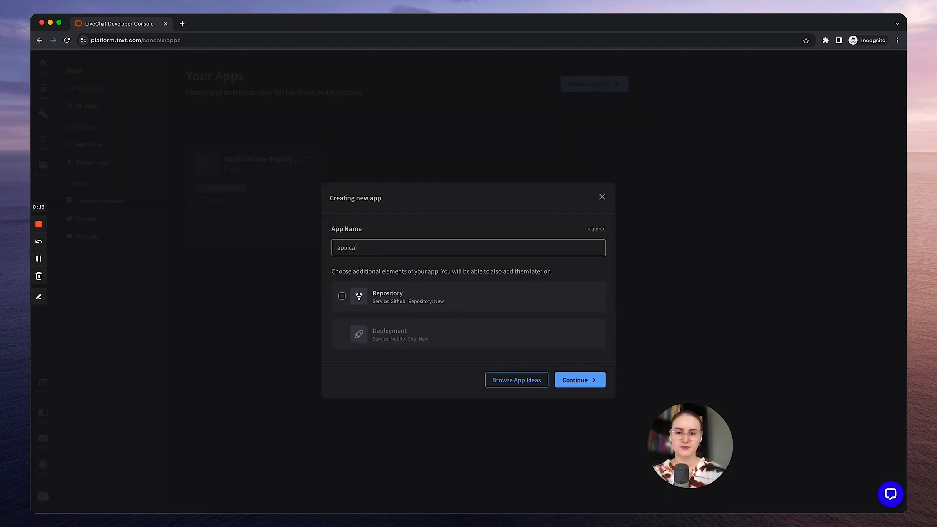
{"action": "type", "text": "lication-depoy"}
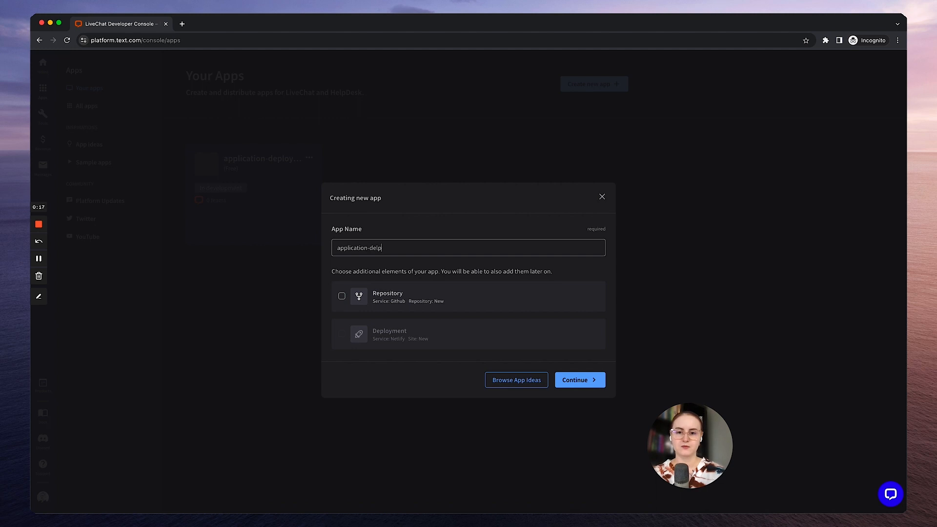
{"action": "type", "text": "-vercel"}
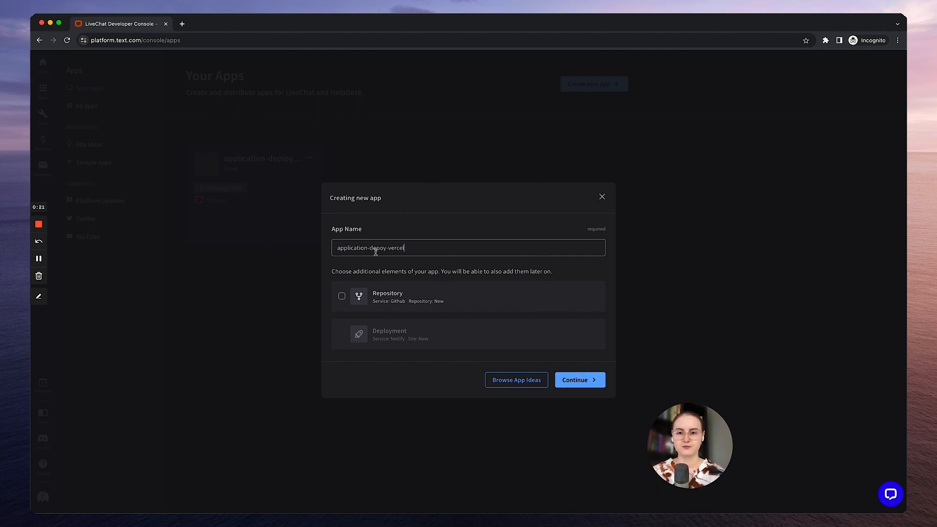
{"action": "left_click", "coordinate": [378, 248]}
{"action": "type", "text": "l"}
{"action": "left_click", "coordinate": [576, 380]}
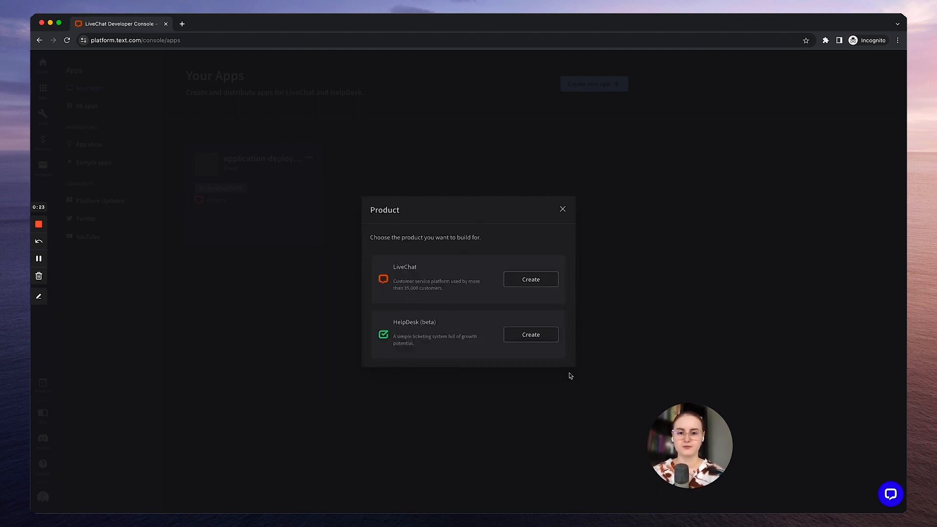
{"action": "left_click", "coordinate": [532, 280]}
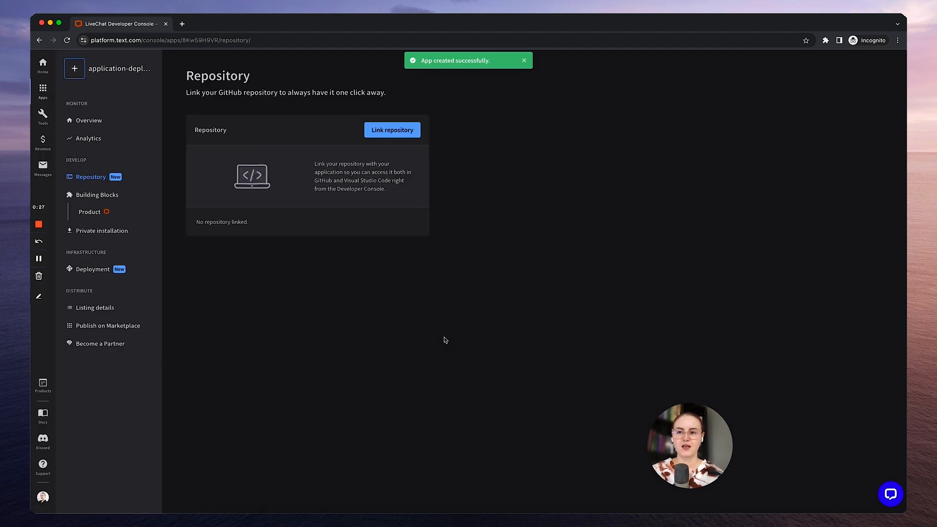
Step: Link a new GitHub repository named application-deploy-vercel to the app, using the Fullstack Next.js app template
{"action": "left_click", "coordinate": [396, 131]}
{"action": "left_click", "coordinate": [399, 202]}
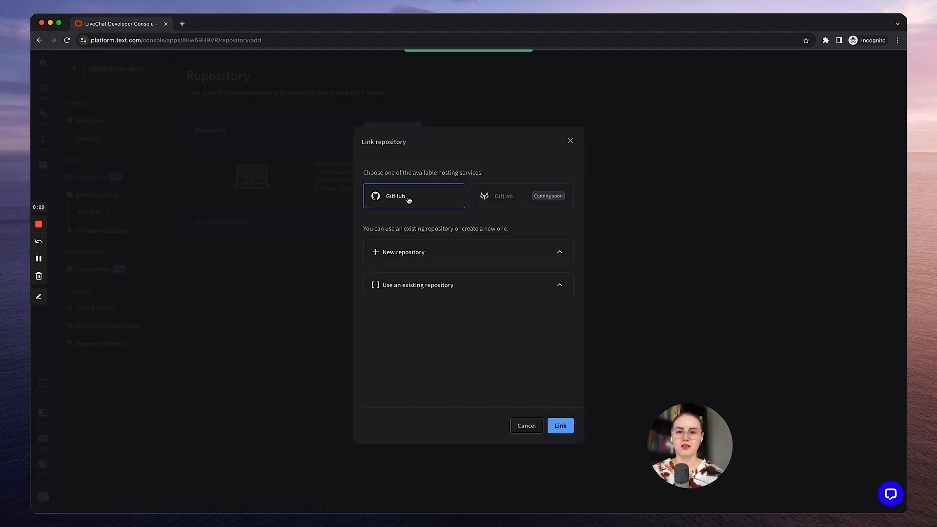
{"action": "left_click", "coordinate": [415, 254]}
{"action": "left_click", "coordinate": [487, 349]}
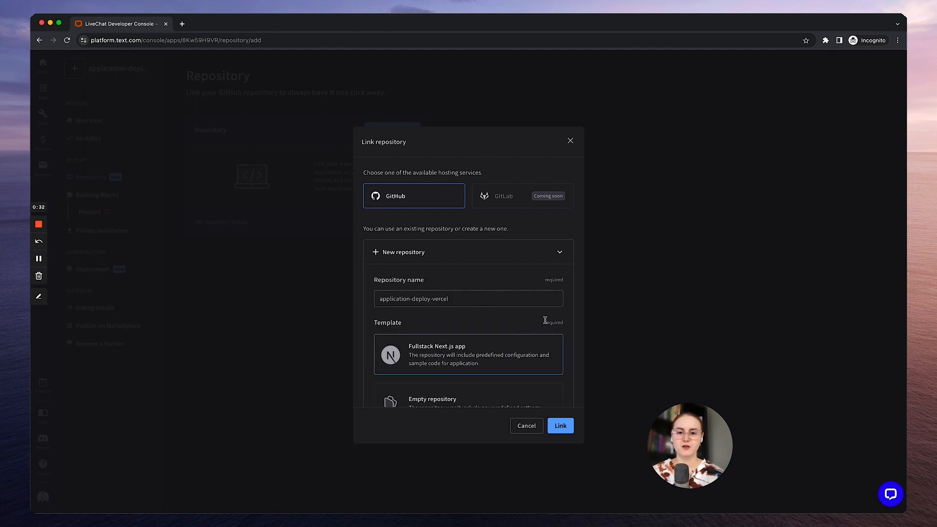
{"action": "scroll", "coordinate": [547, 321], "scroll_direction": "down", "scroll_amount": 2}
{"action": "left_click", "coordinate": [561, 426]}
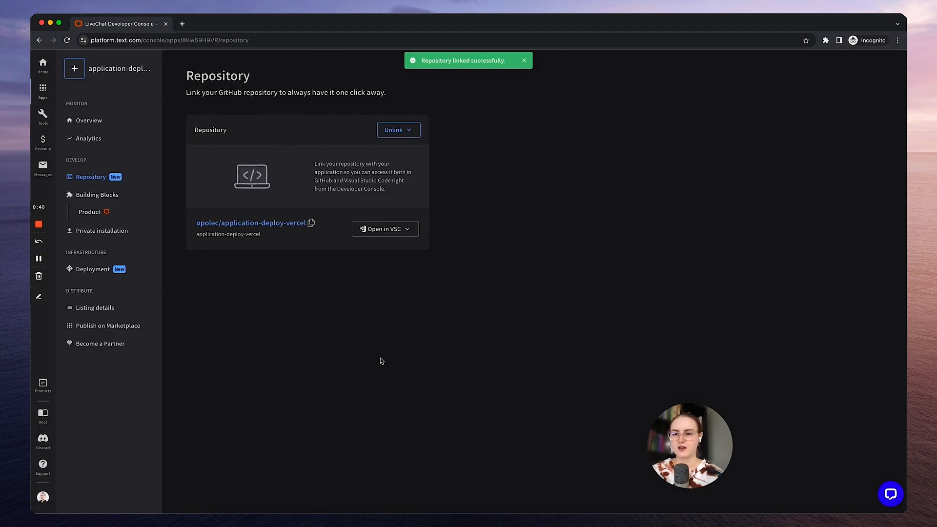
Step: Start linking a deployment for the app with Vercel as the service and request the connection to the Vercel profile
{"action": "left_click", "coordinate": [95, 269]}
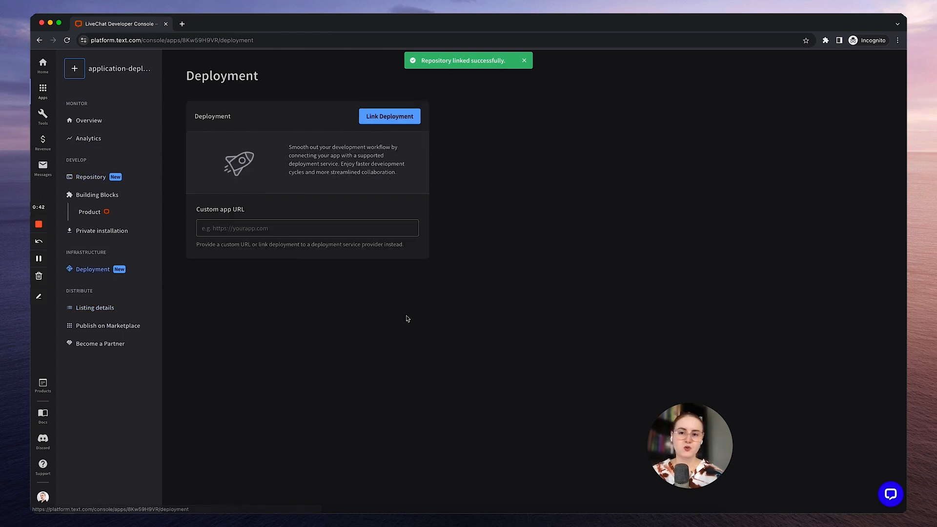
{"action": "left_click", "coordinate": [399, 117]}
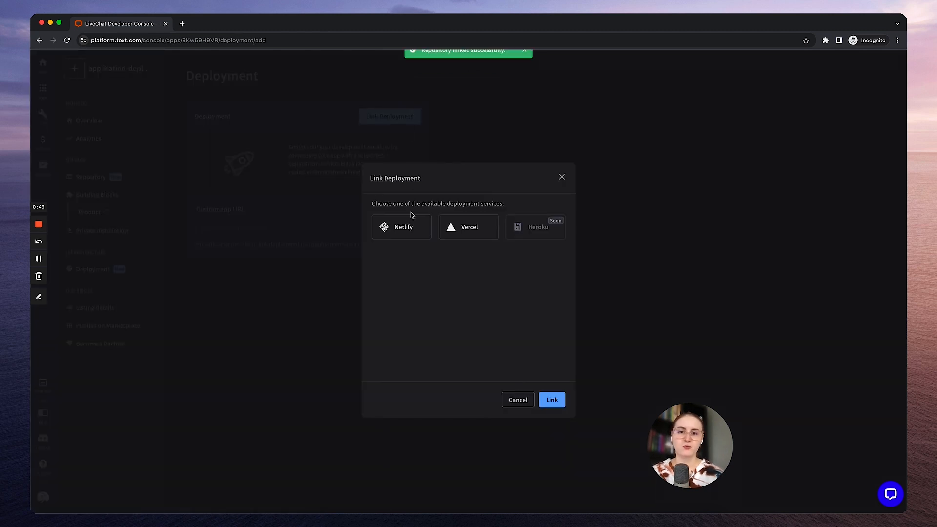
{"action": "left_click", "coordinate": [406, 236]}
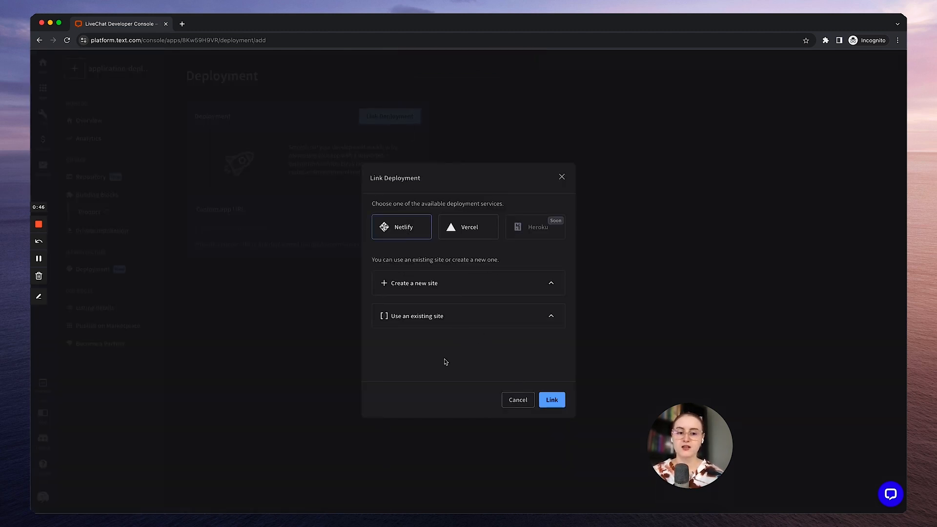
{"action": "left_click", "coordinate": [464, 233]}
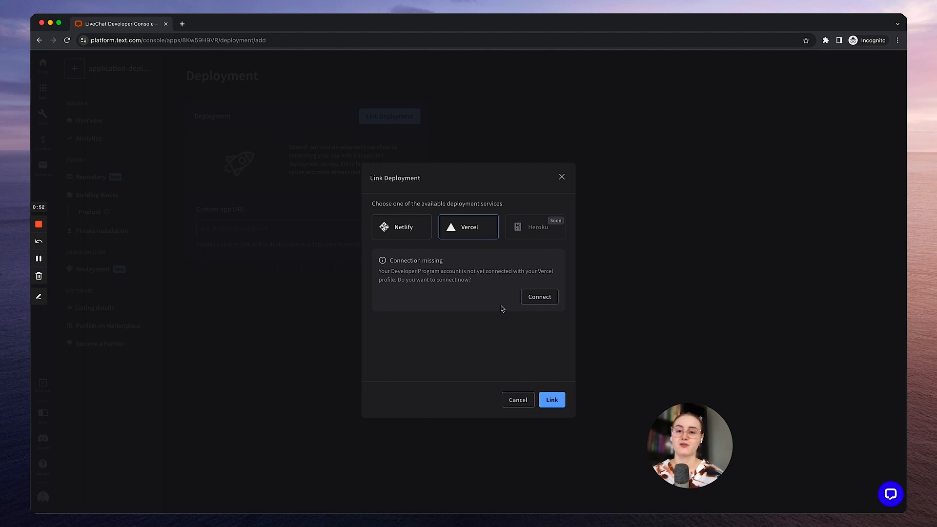
{"action": "left_click", "coordinate": [539, 297]}
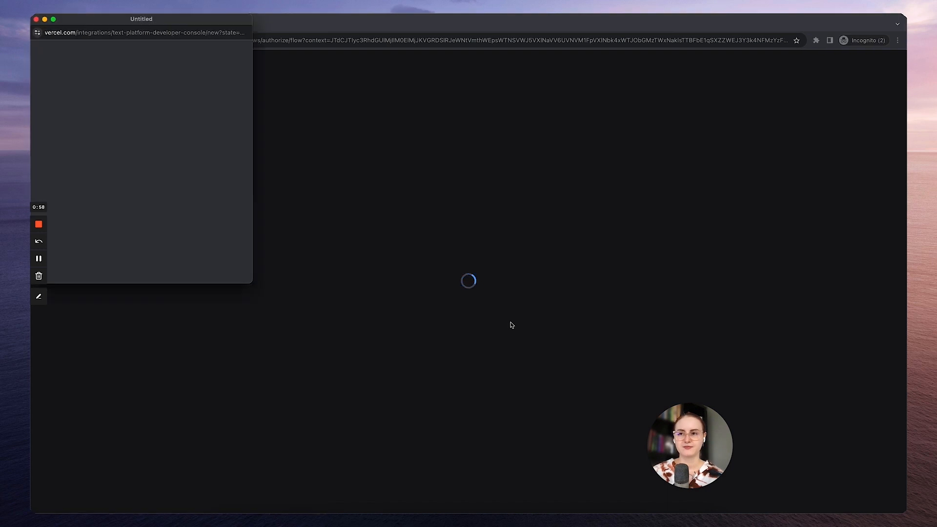
Step: Add the Text Platform - Developer Console integration to the personal Vercel account with access to all projects
{"action": "scroll", "coordinate": [223, 194], "scroll_direction": "down", "scroll_amount": 3}
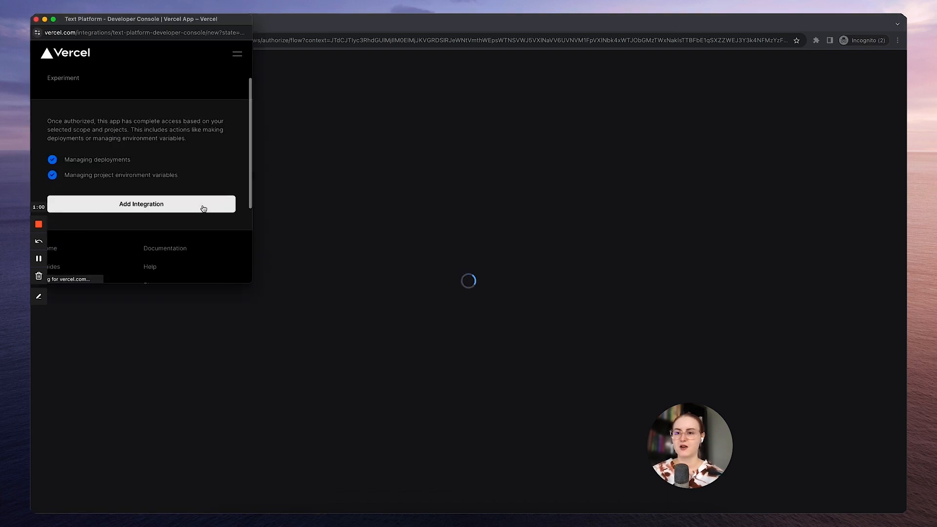
{"action": "left_click", "coordinate": [203, 206]}
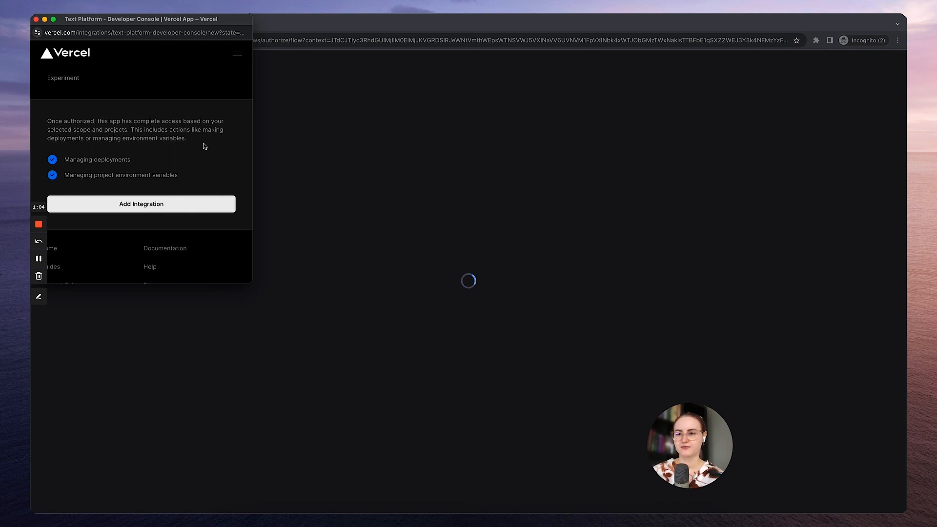
{"action": "left_click", "coordinate": [182, 203]}
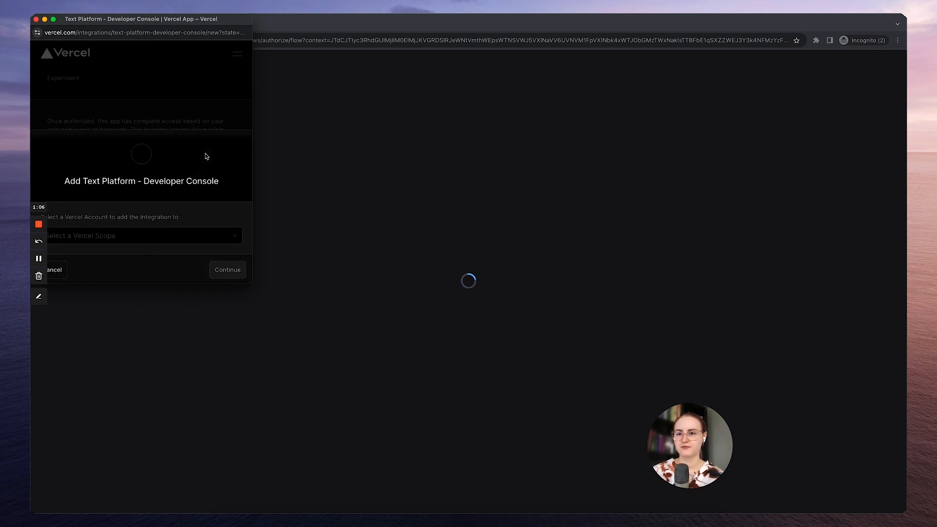
{"action": "left_click", "coordinate": [185, 237]}
{"action": "left_click", "coordinate": [186, 238]}
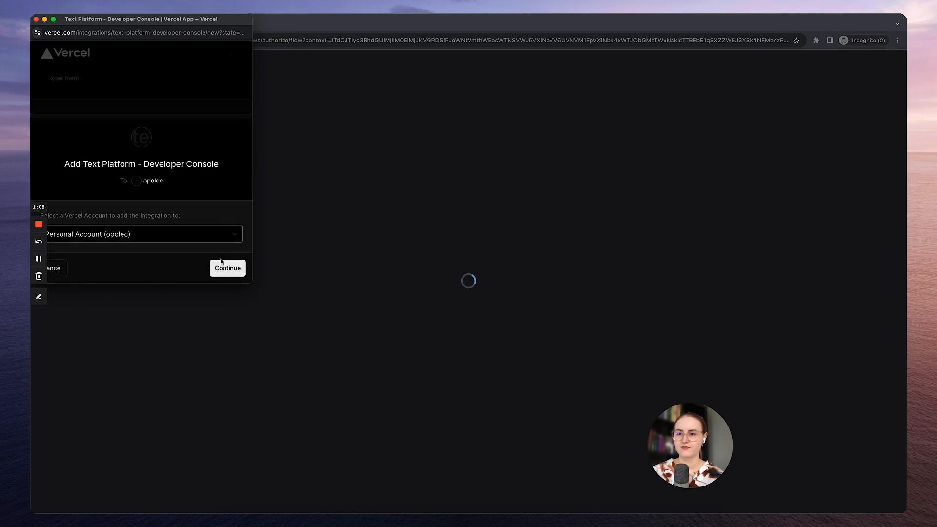
{"action": "left_click", "coordinate": [225, 268]}
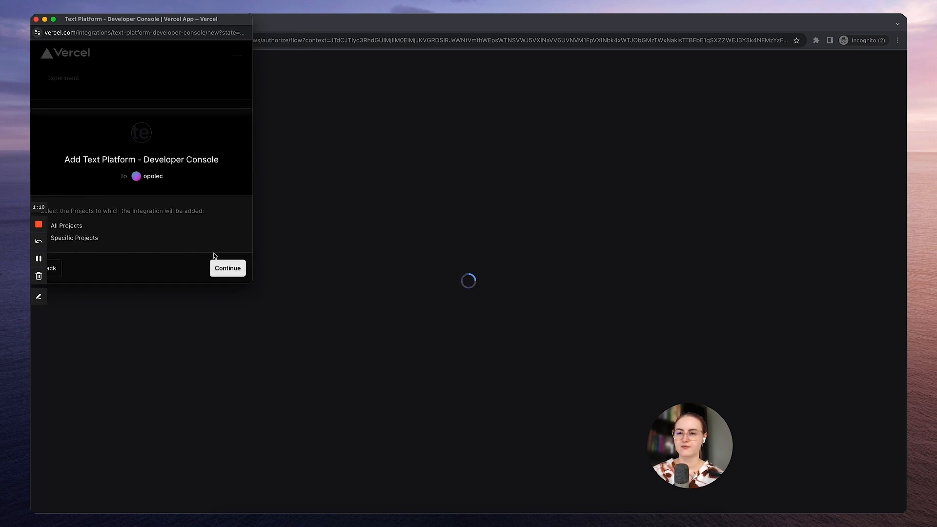
{"action": "left_click_drag", "start_coordinate": [182, 22], "coordinate": [206, 22]}
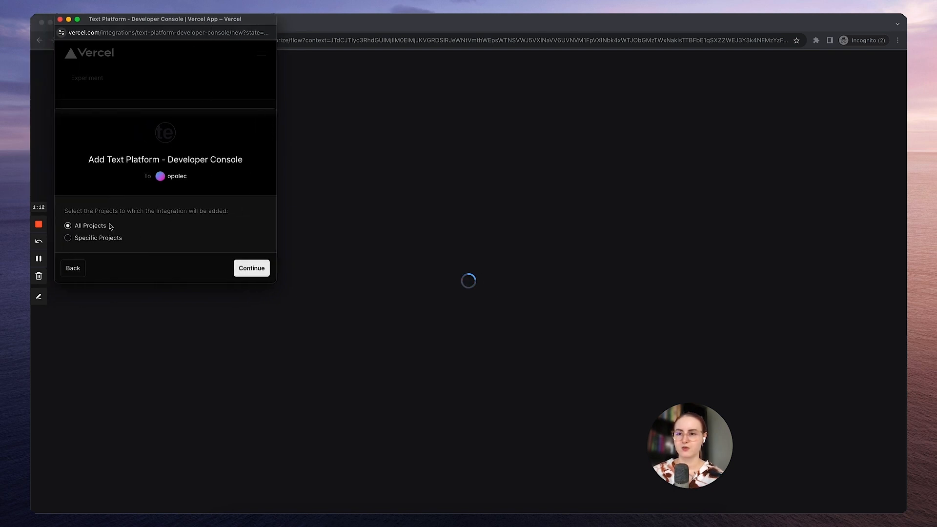
{"action": "left_click", "coordinate": [245, 270]}
{"action": "left_click", "coordinate": [244, 271]}
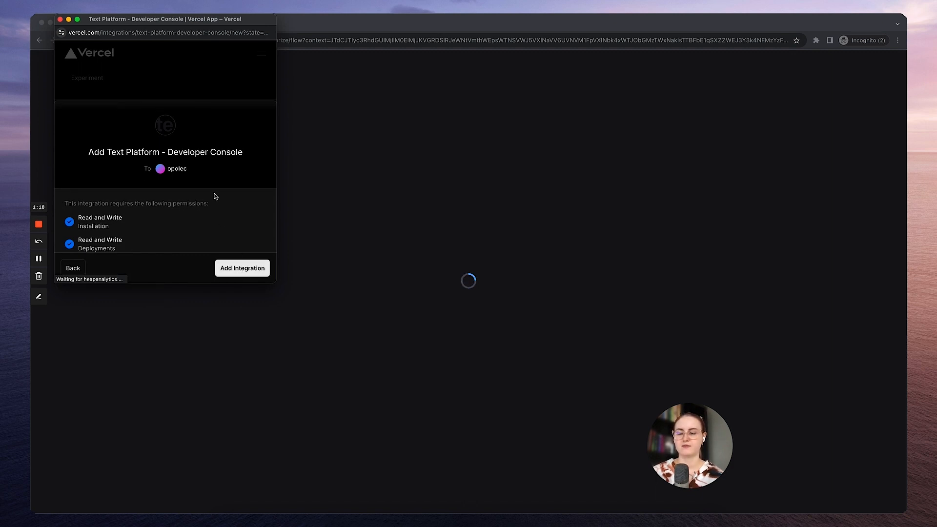
{"action": "scroll", "coordinate": [229, 226], "scroll_direction": "down", "scroll_amount": 5}
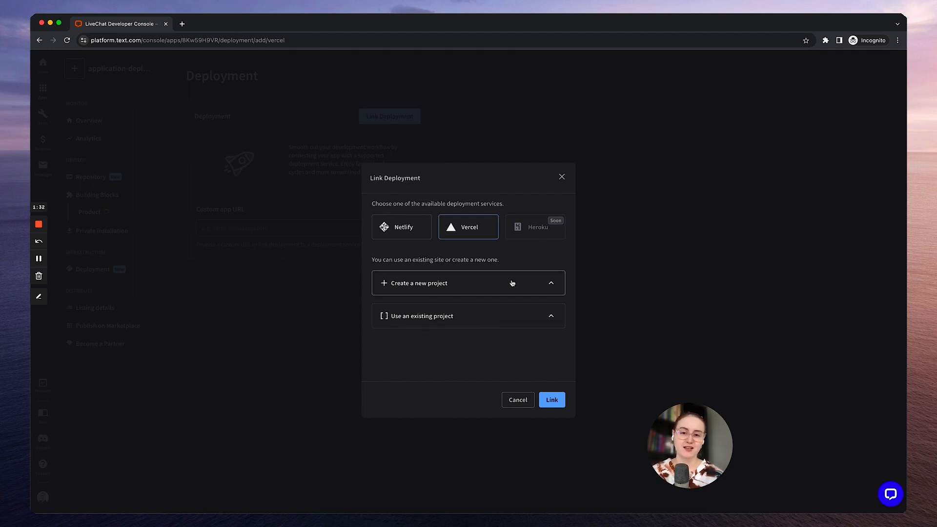
Step: Install the Vercel GitHub app with access to all repositories, and link a new Vercel project named application-deploy-vercel as the app's deployment
{"action": "left_click", "coordinate": [536, 321]}
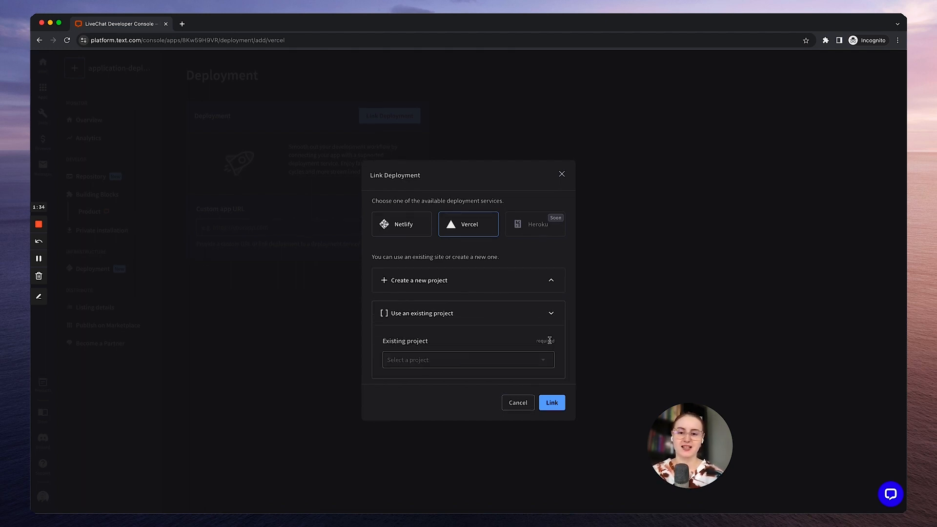
{"action": "left_click", "coordinate": [547, 278]}
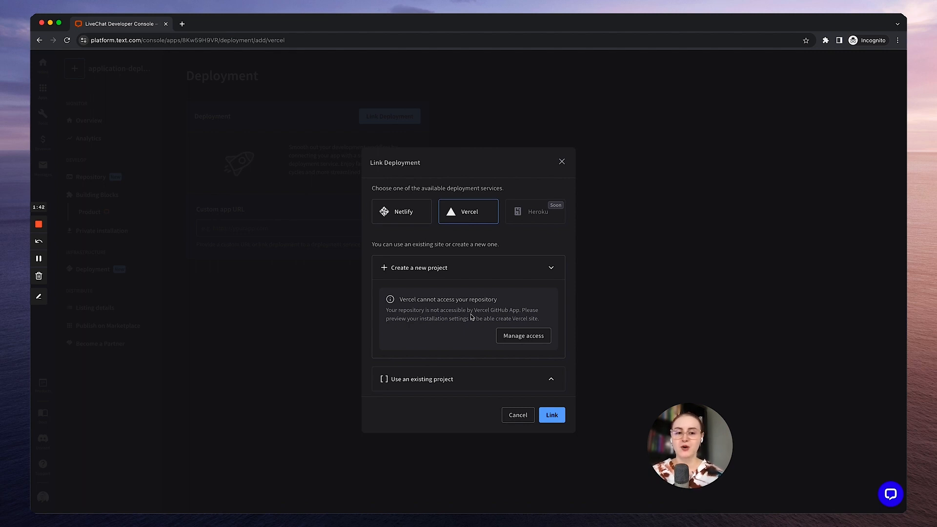
{"action": "left_click", "coordinate": [513, 339]}
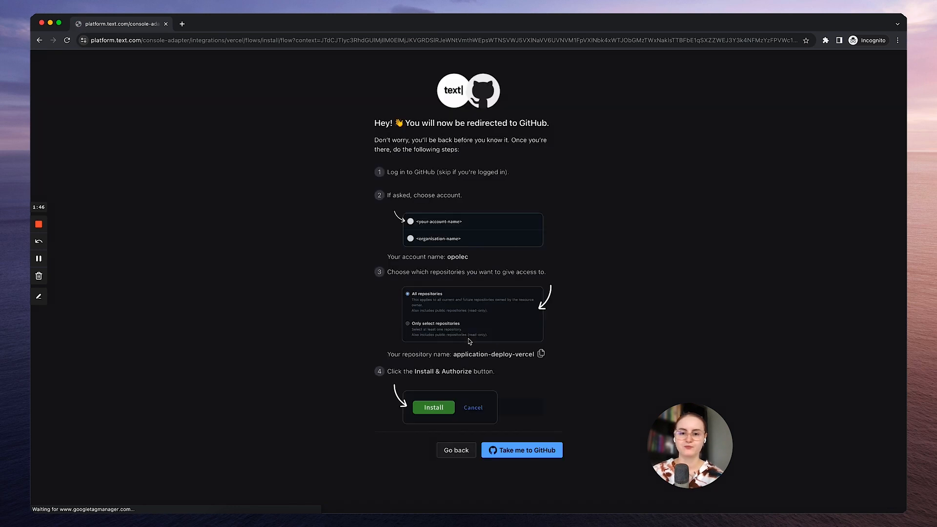
{"action": "left_click", "coordinate": [509, 457]}
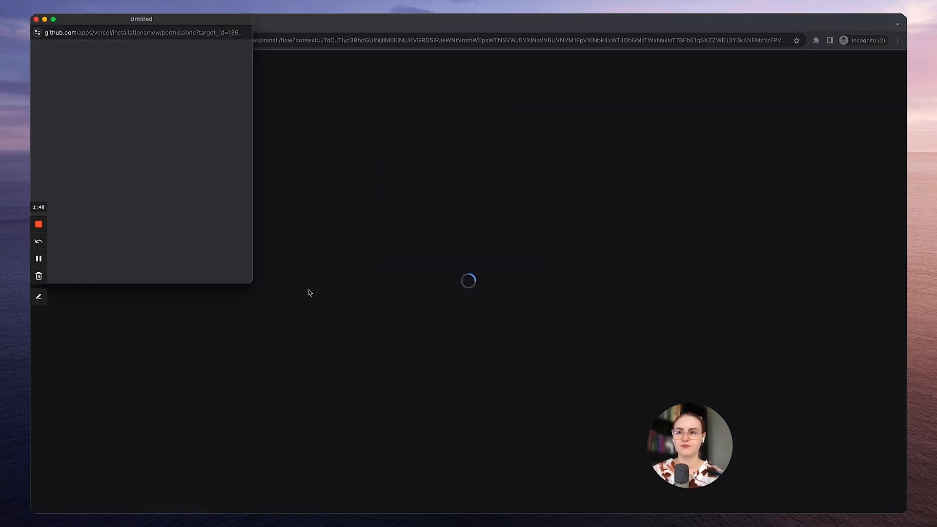
{"action": "scroll", "coordinate": [151, 178], "scroll_direction": "down", "scroll_amount": 10}
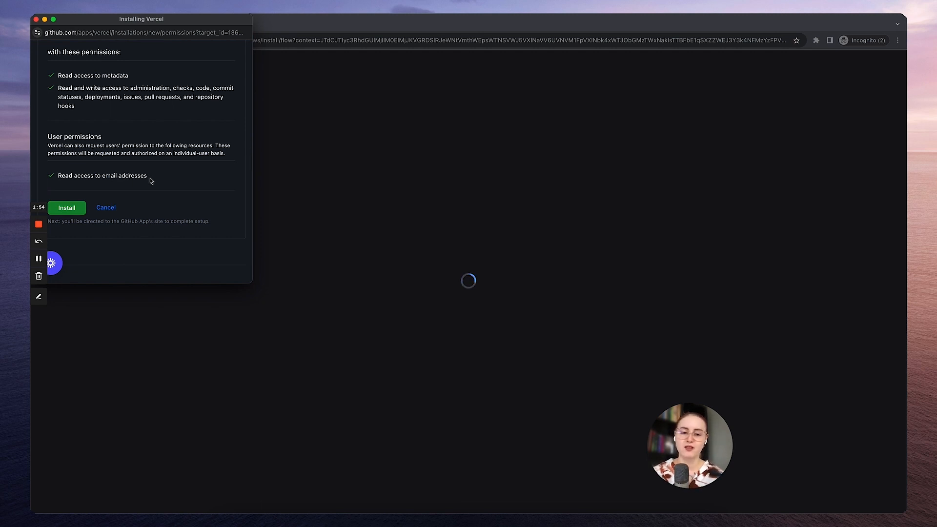
{"action": "scroll", "coordinate": [151, 181], "scroll_direction": "up", "scroll_amount": 10}
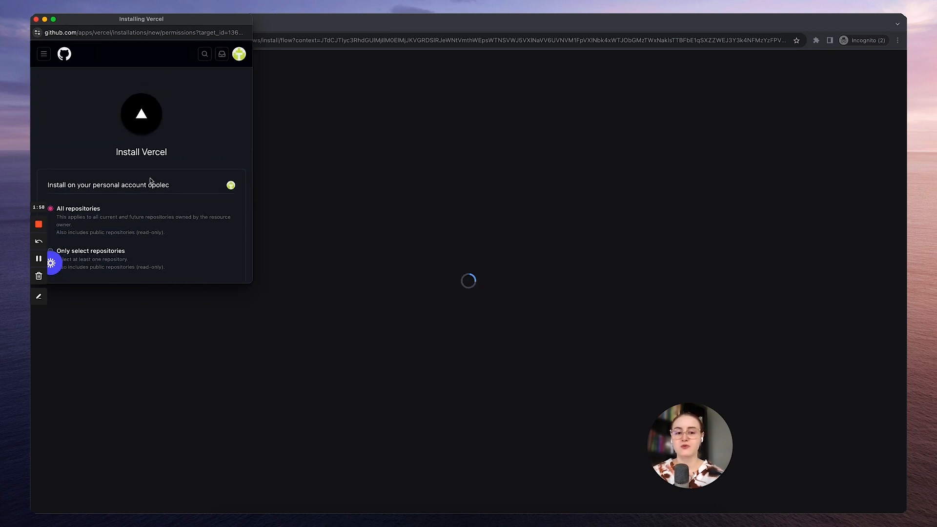
{"action": "scroll", "coordinate": [150, 181], "scroll_direction": "down", "scroll_amount": 10}
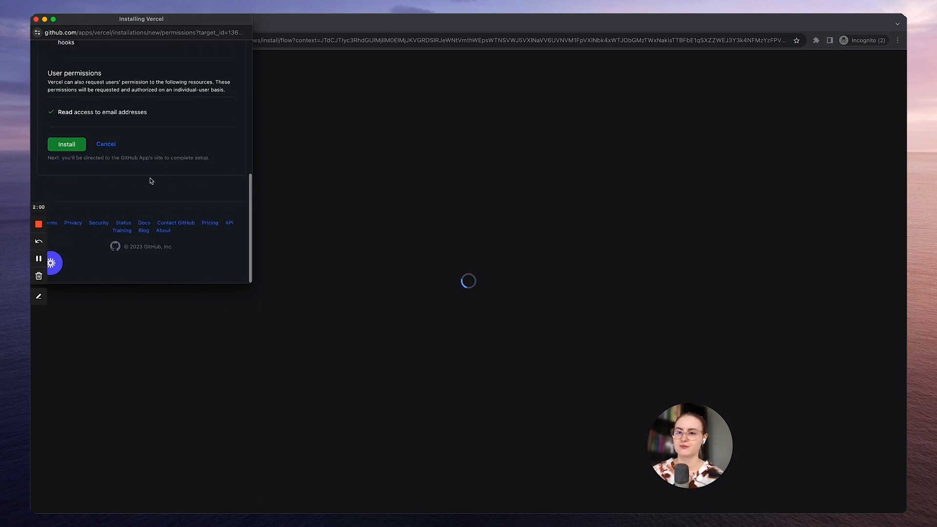
{"action": "left_click", "coordinate": [73, 152]}
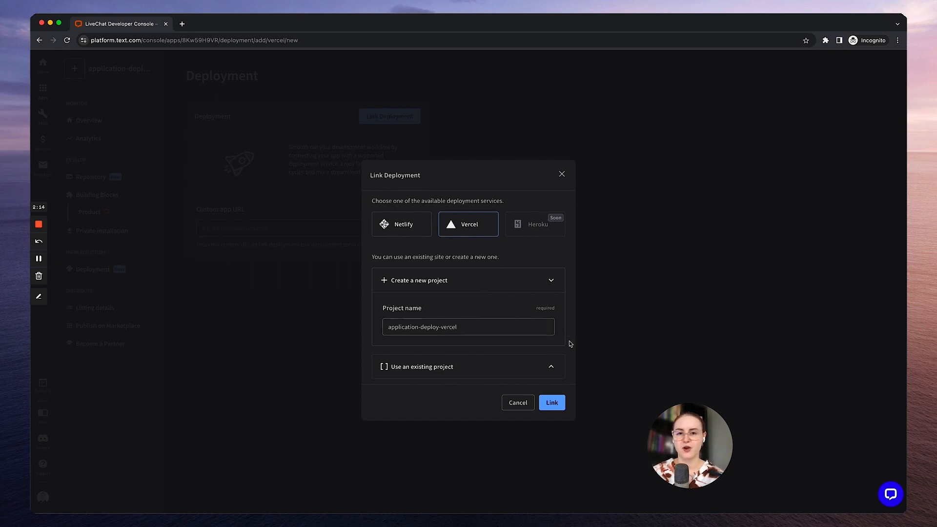
{"action": "left_click", "coordinate": [556, 401]}
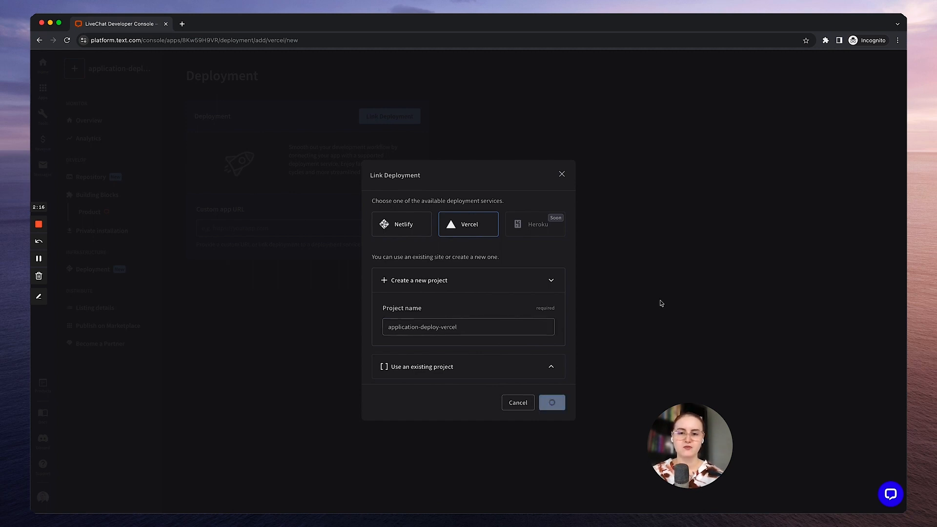